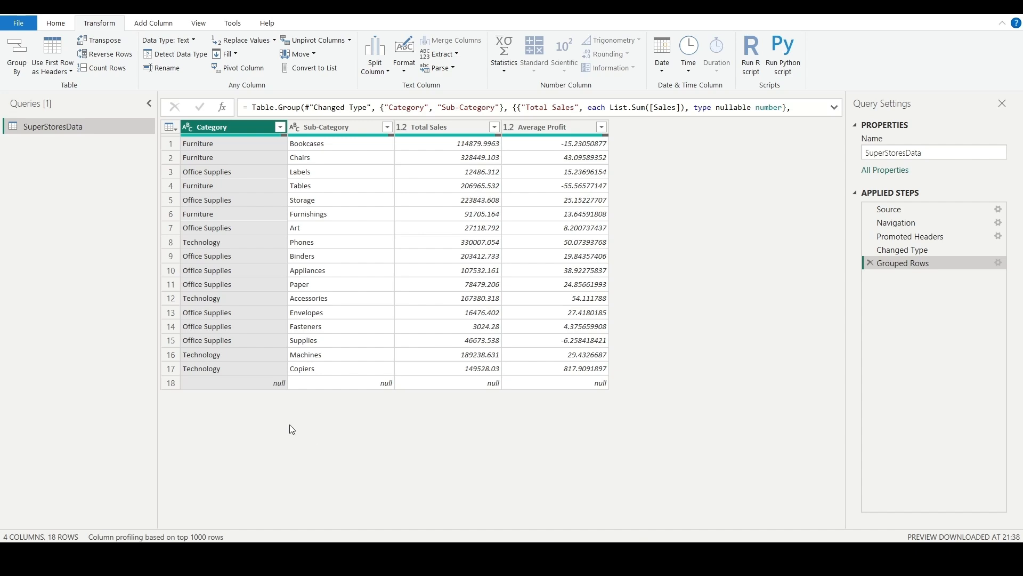
- Replace the value "Furniture" with "Furnitures" in the Category column
click(243, 145)
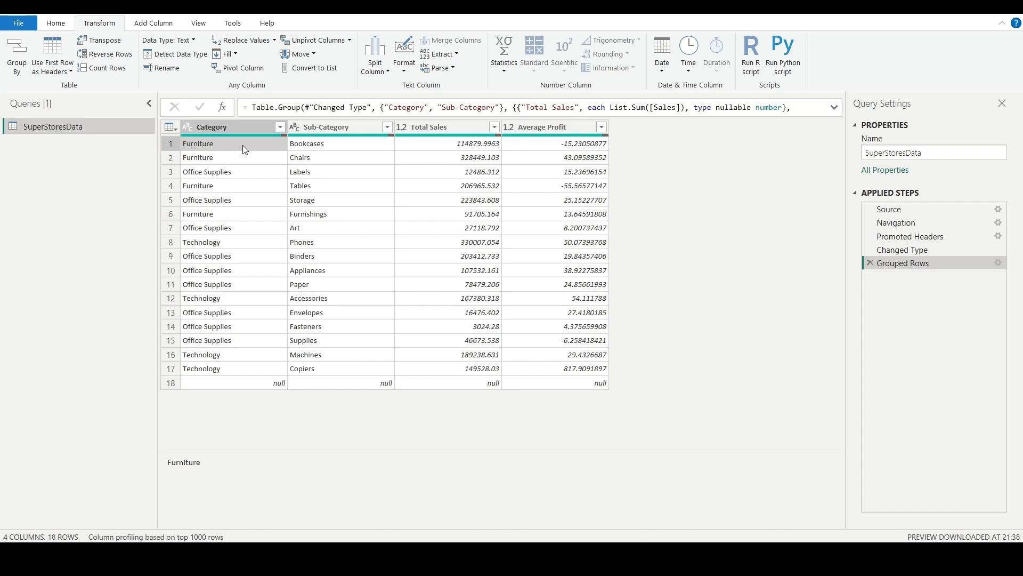
click(248, 126)
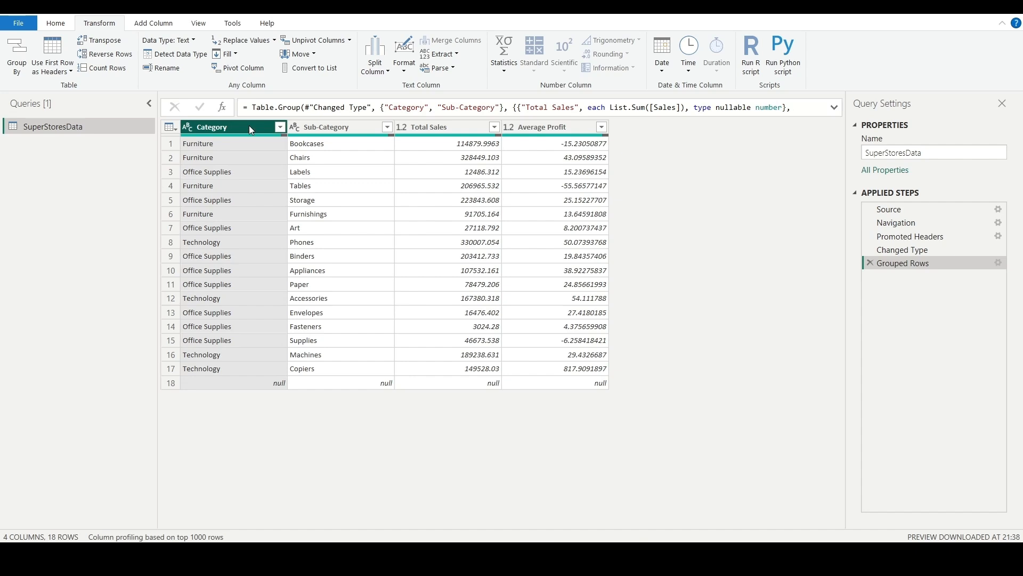
right_click(250, 130)
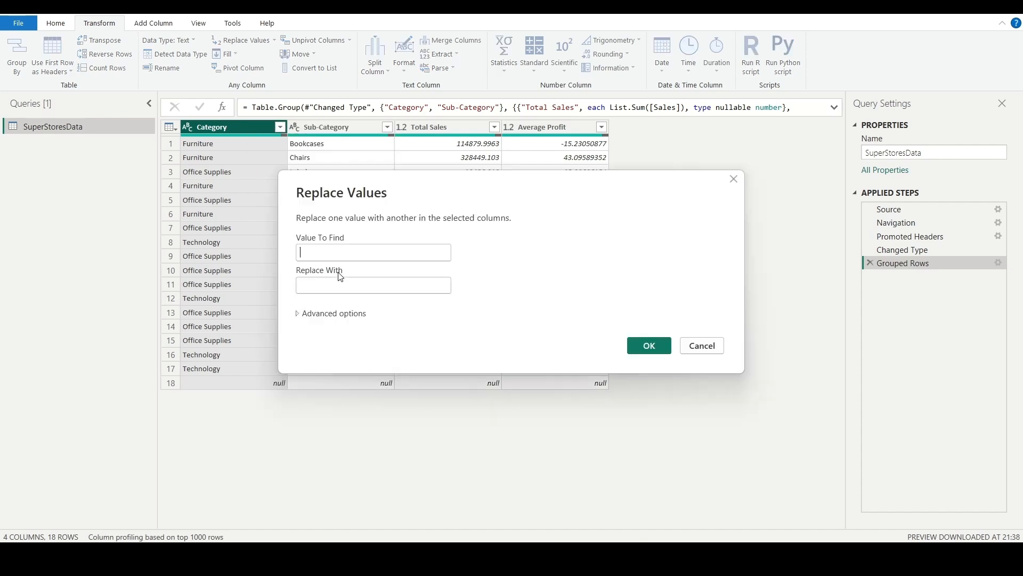
click(421, 252)
text(Furn)
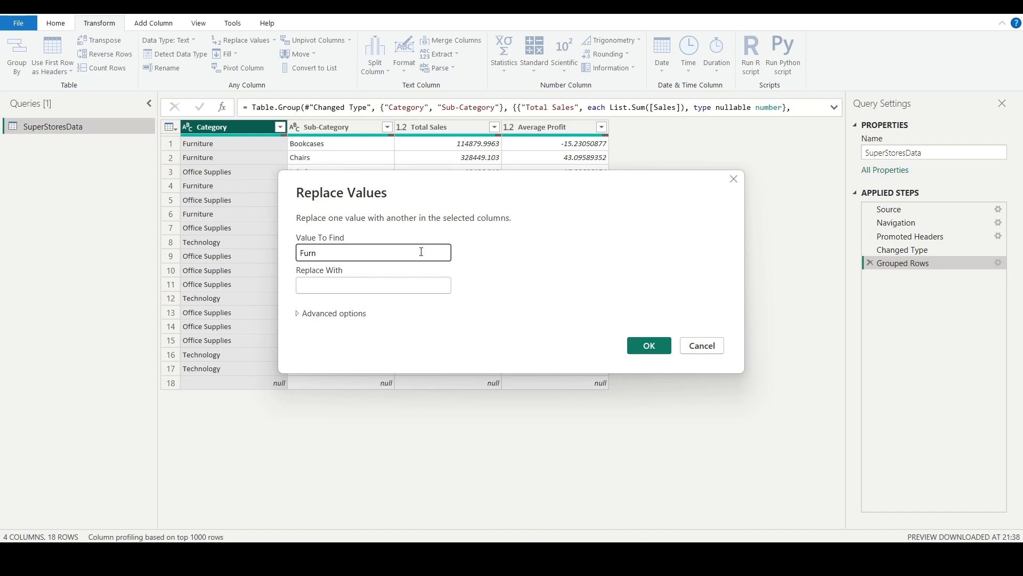
text(iture)
click(390, 288)
text(Fu)
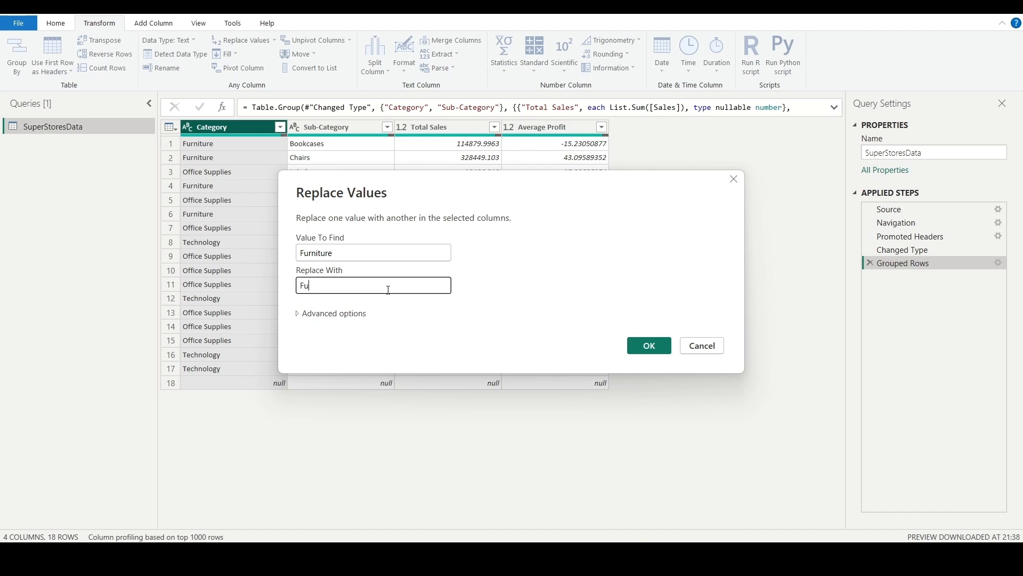
text(rnitures)
click(650, 347)
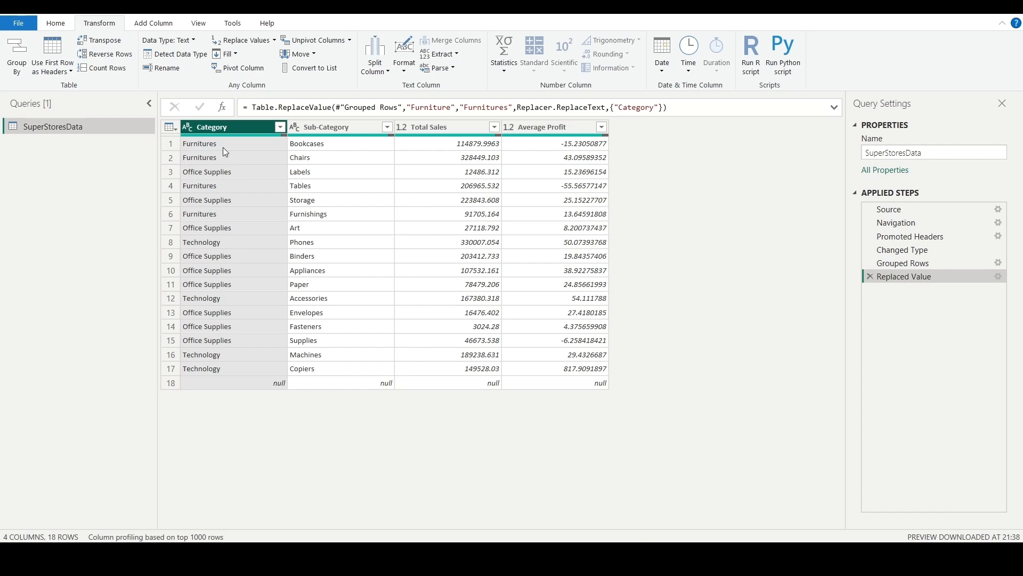
- Examine the text and number columns and their last-row entries for null values
click(468, 132)
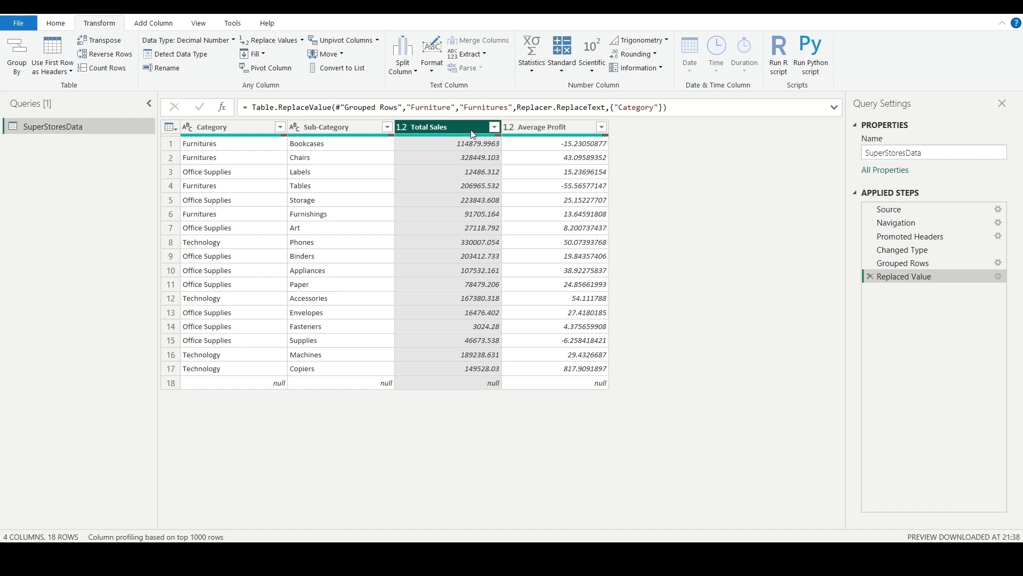
click(491, 380)
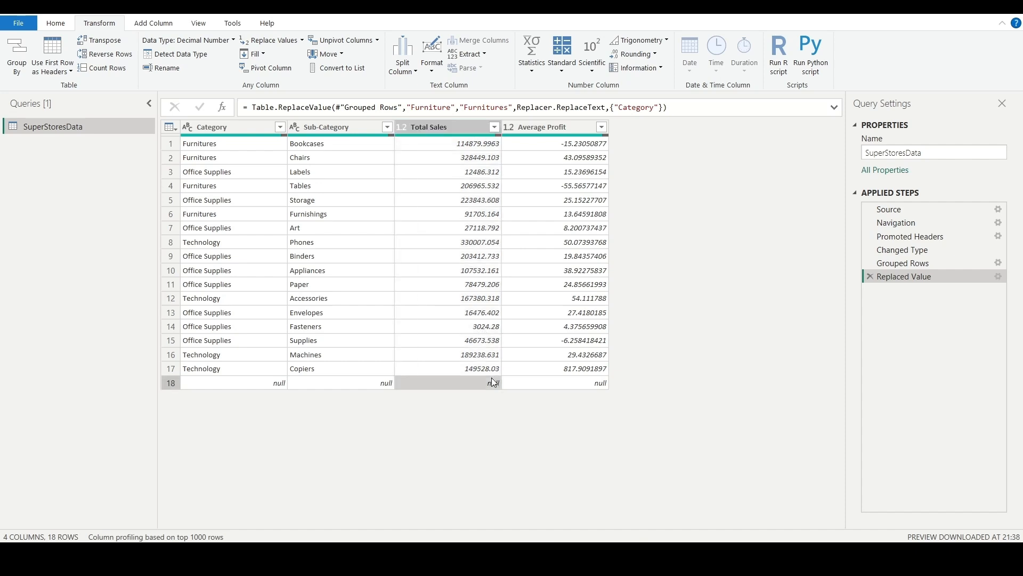
click(534, 388)
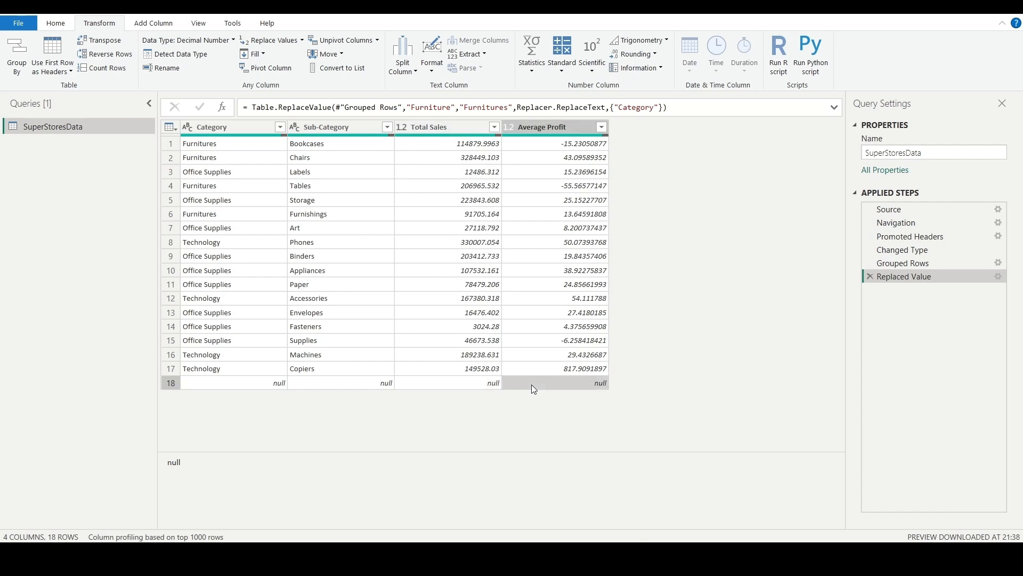
click(459, 126)
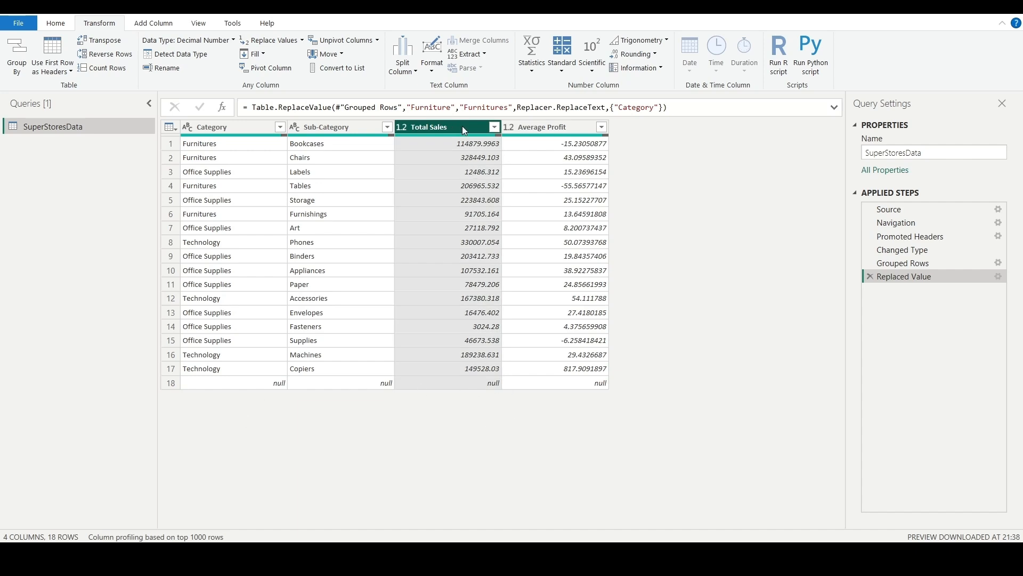
click(263, 130)
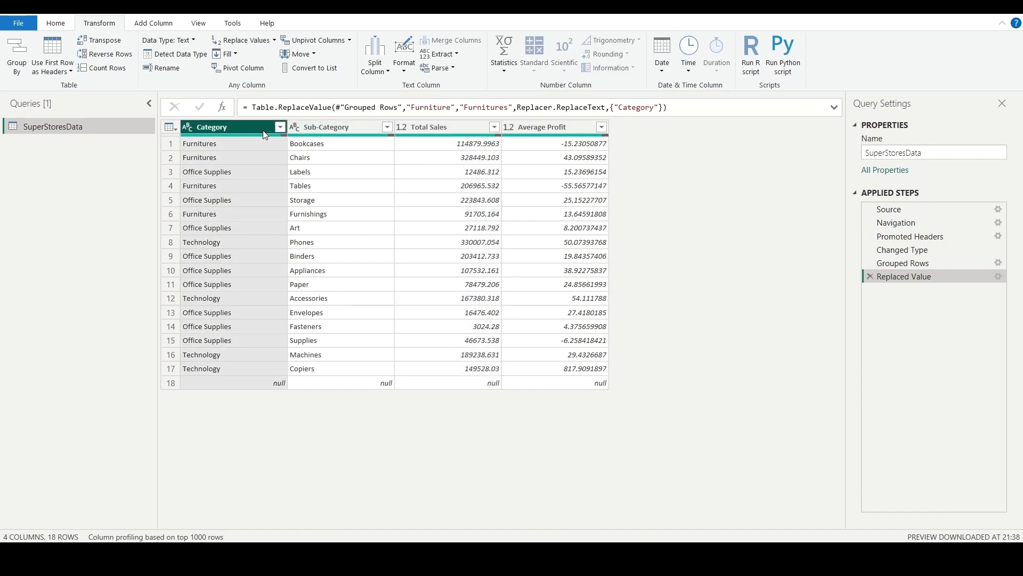
click(369, 126)
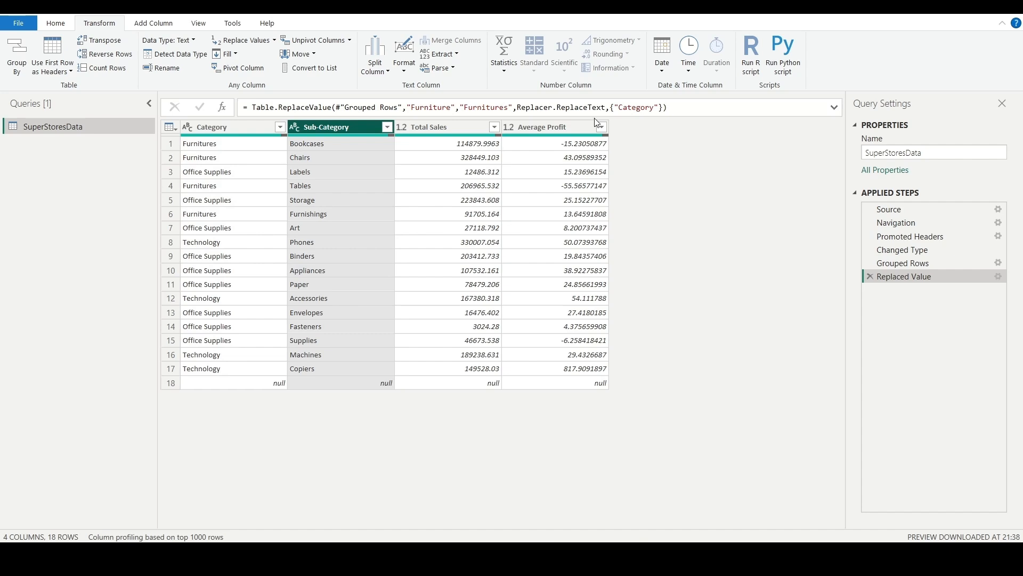
click(585, 128)
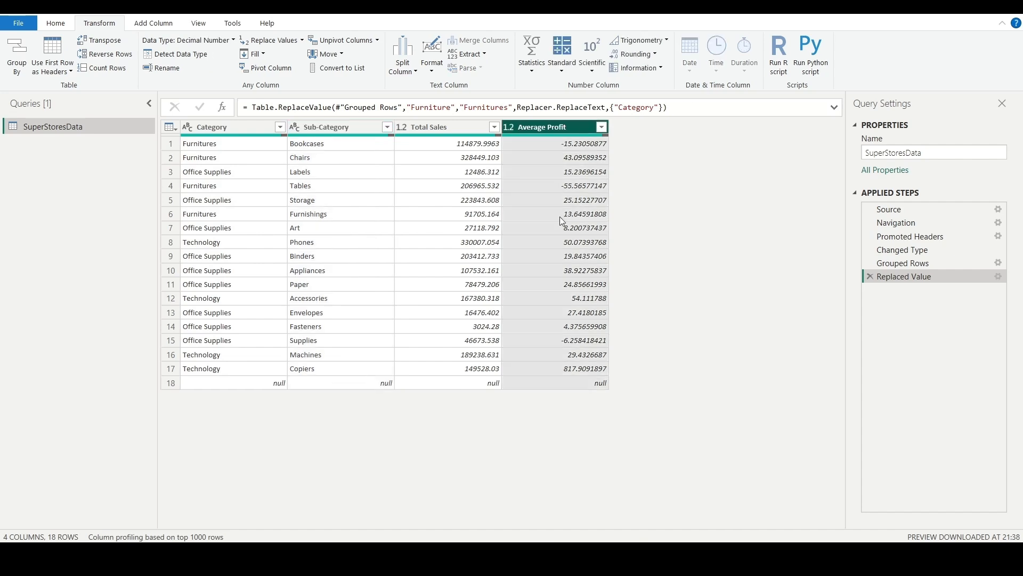
click(450, 384)
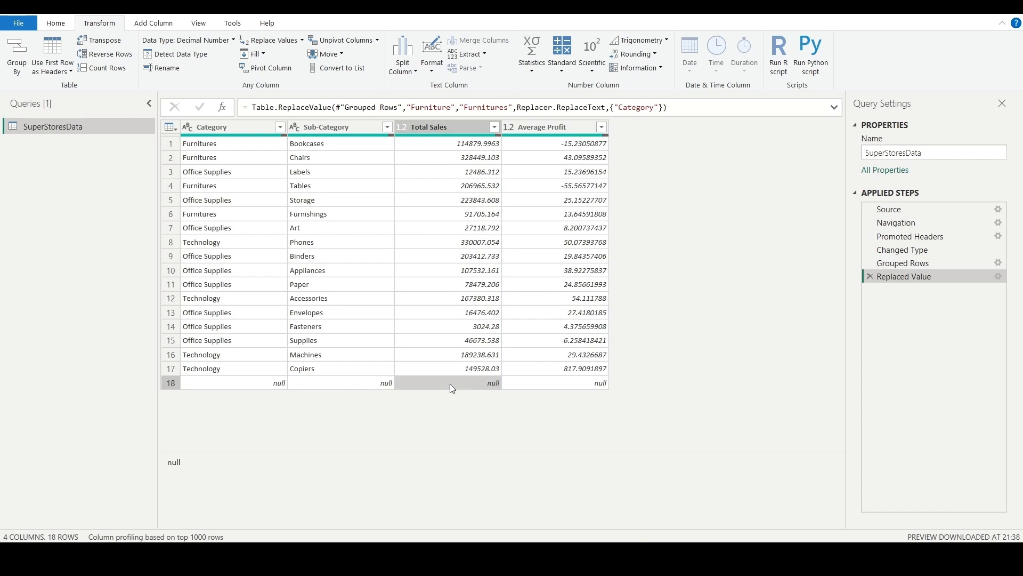
- Replace null with "NA" in the Category column
click(258, 137)
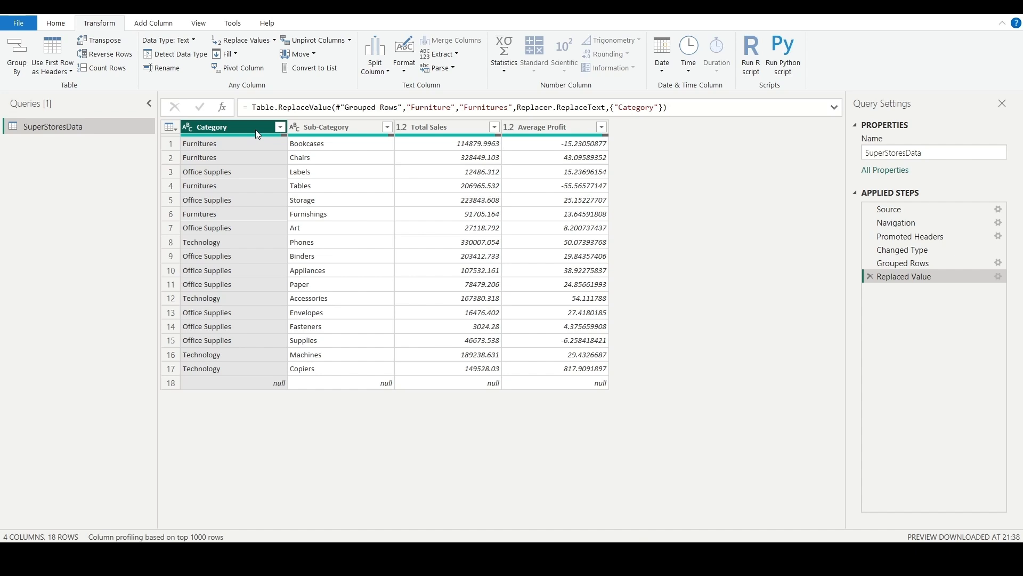
right_click(257, 134)
click(330, 275)
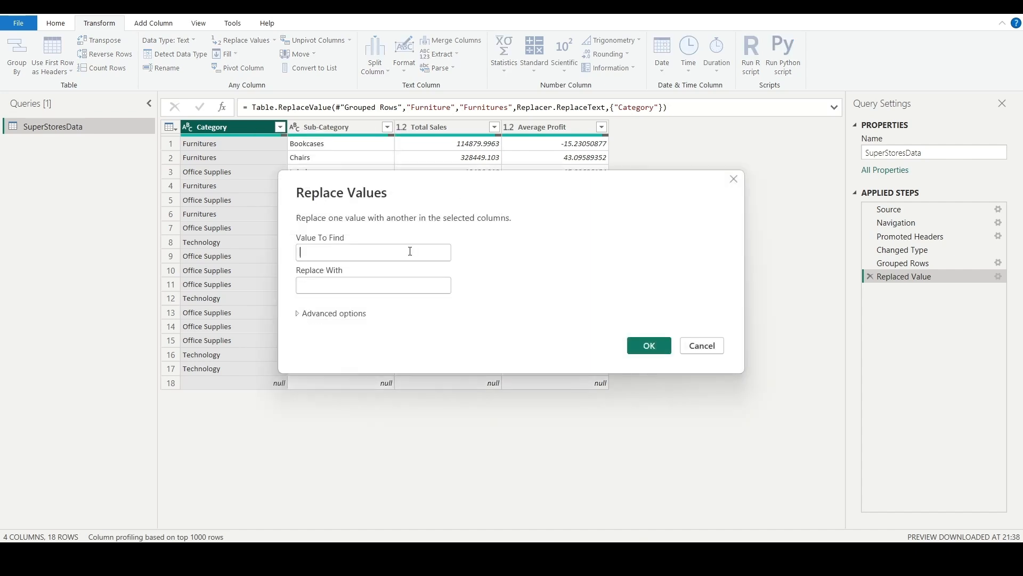
click(410, 251)
text(null)
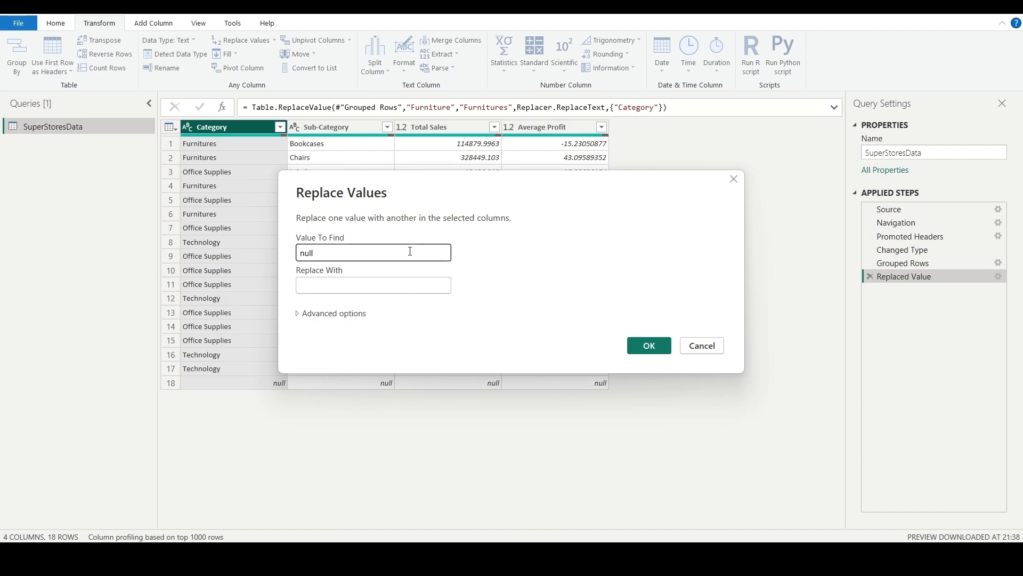
click(392, 283)
text(NA)
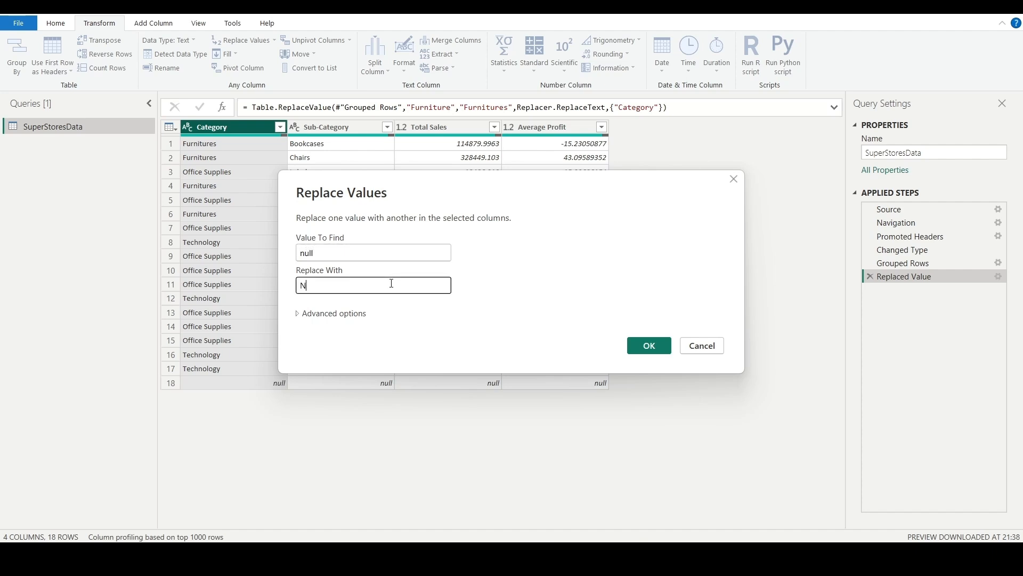
click(631, 340)
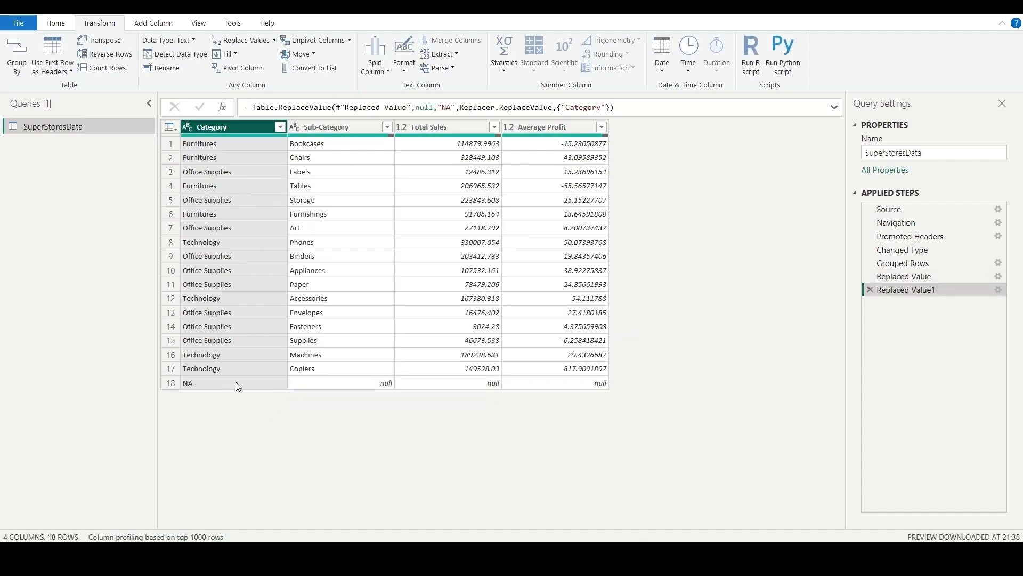
- Replace null with 0 in the Total Sales column
click(471, 130)
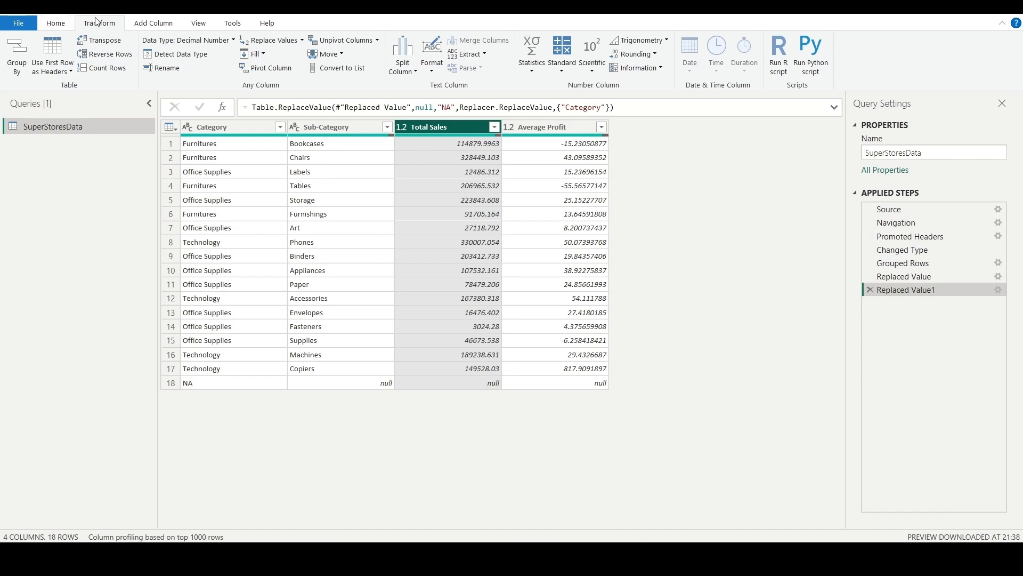
click(289, 42)
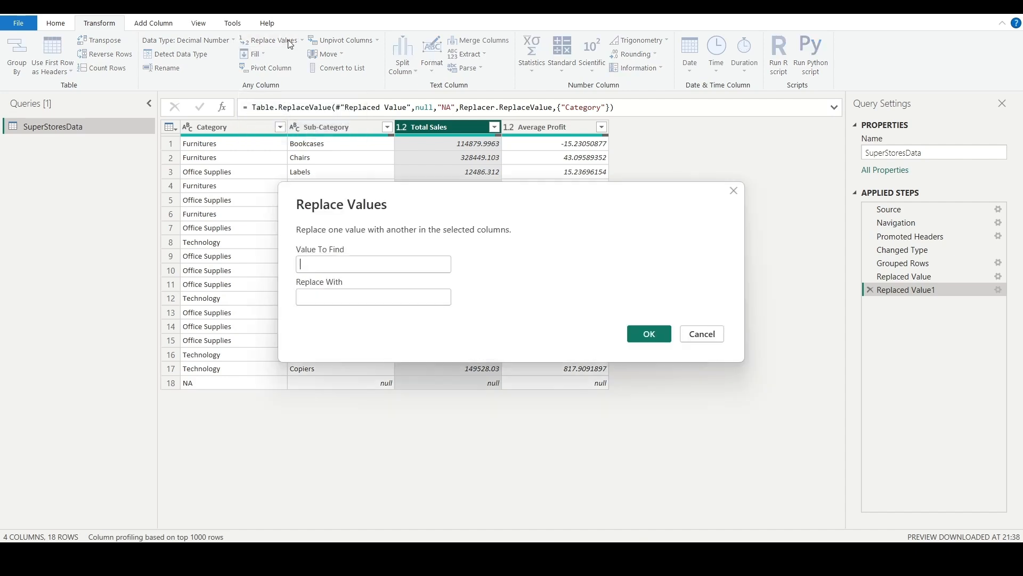
click(410, 267)
text(null)
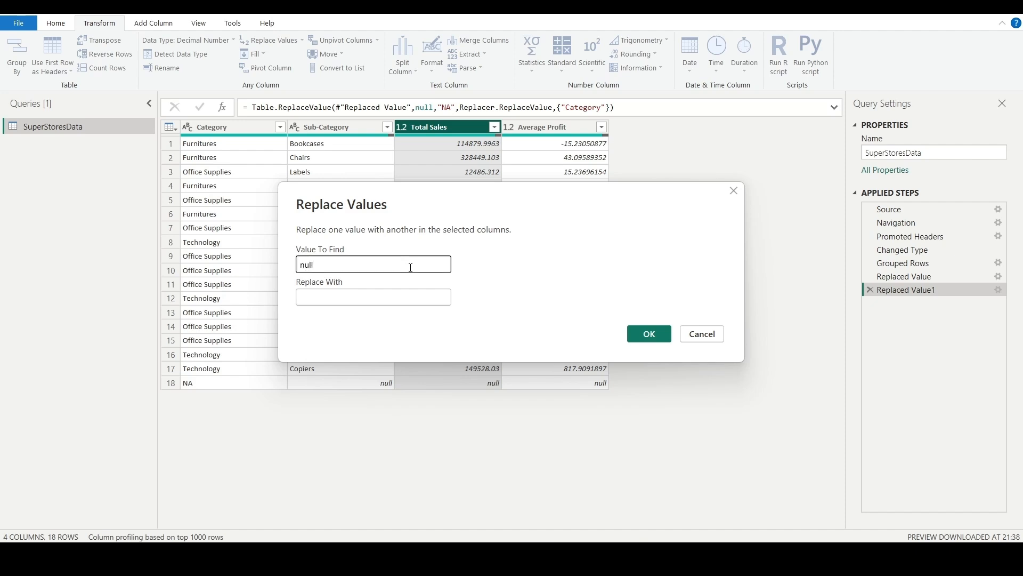
click(402, 298)
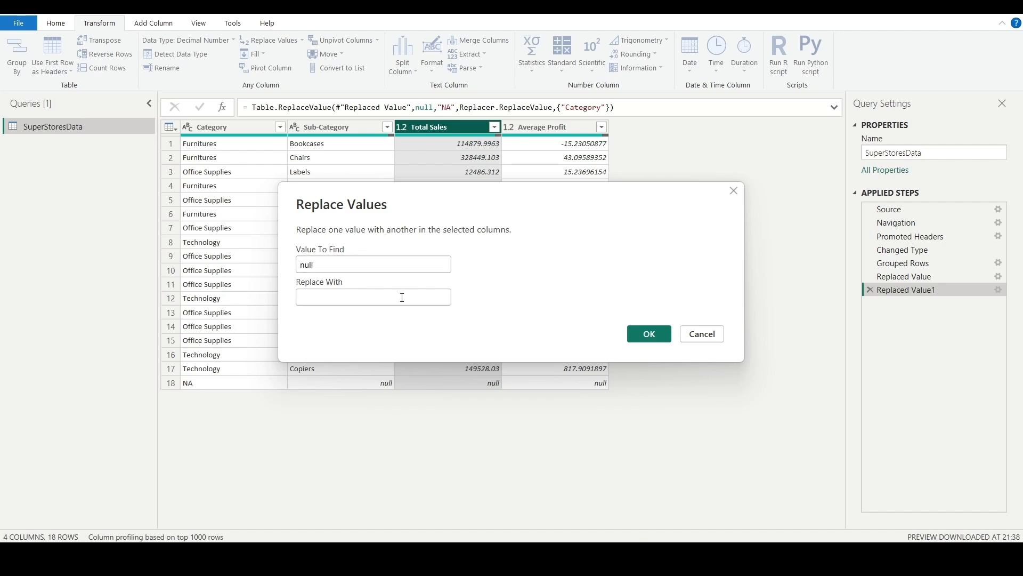
text(0)
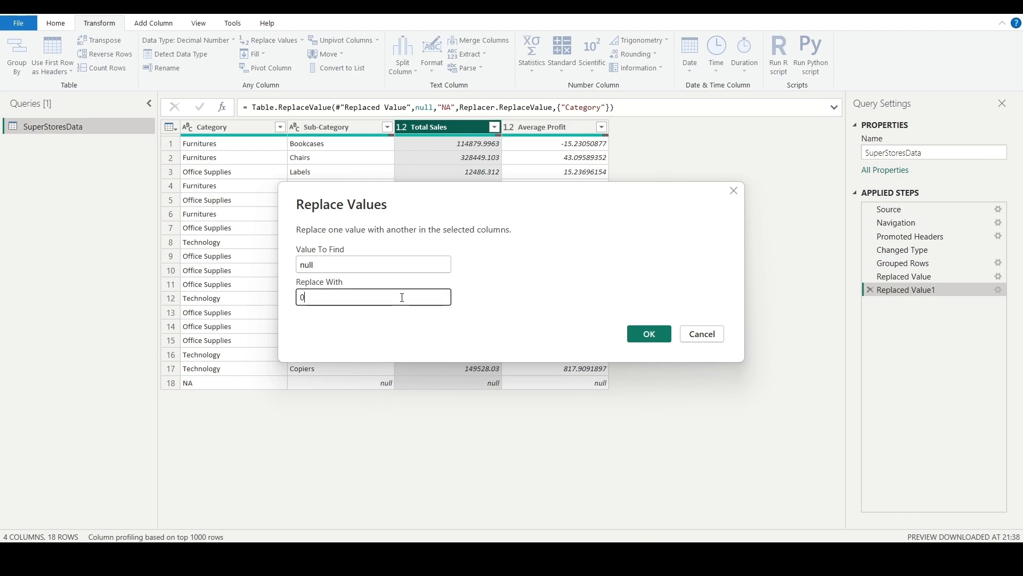
click(647, 333)
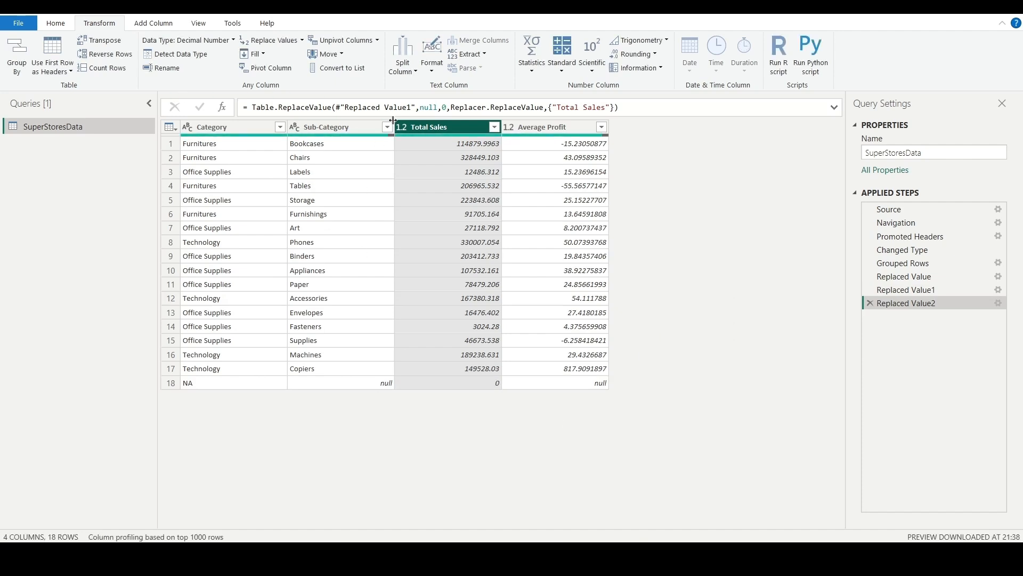
click(369, 127)
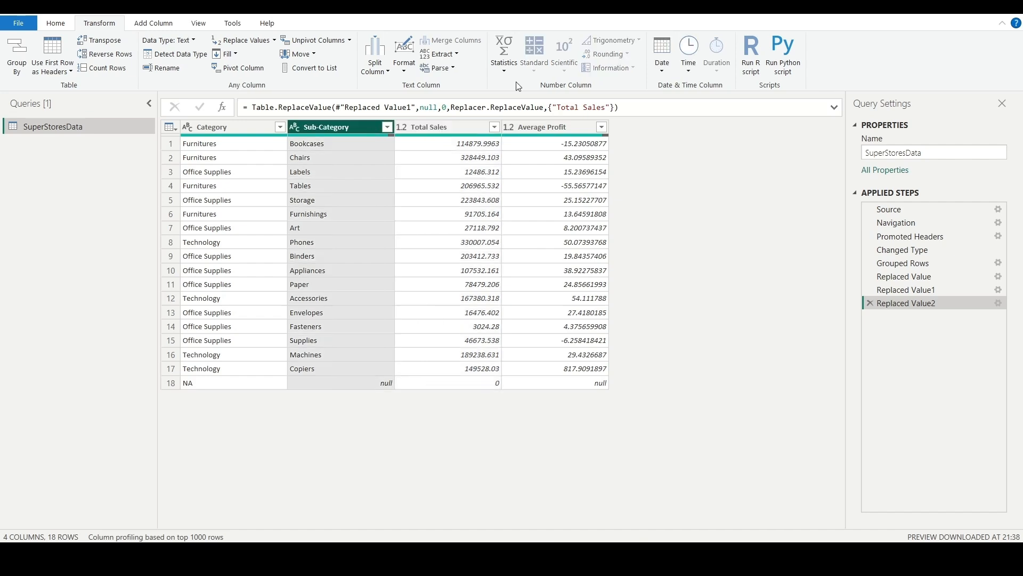
click(580, 133)
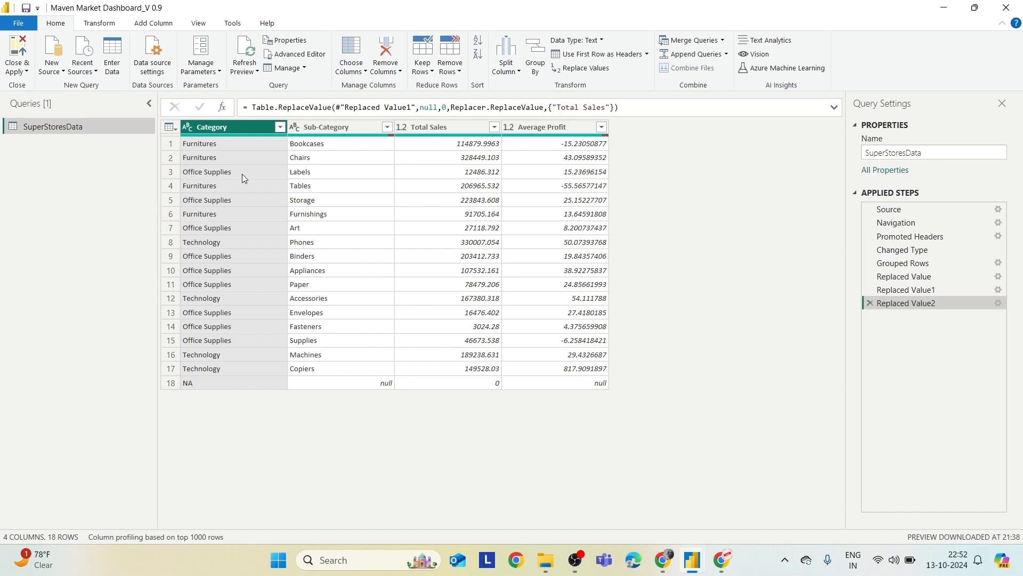
- Replace each space with a hyphen "-" in the Category column's values
right_click(245, 125)
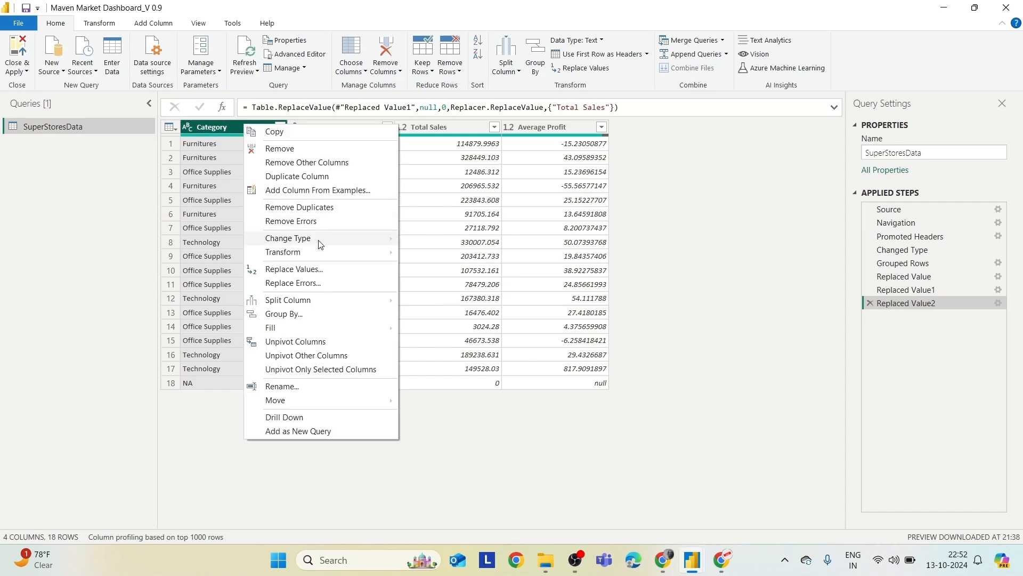
click(336, 270)
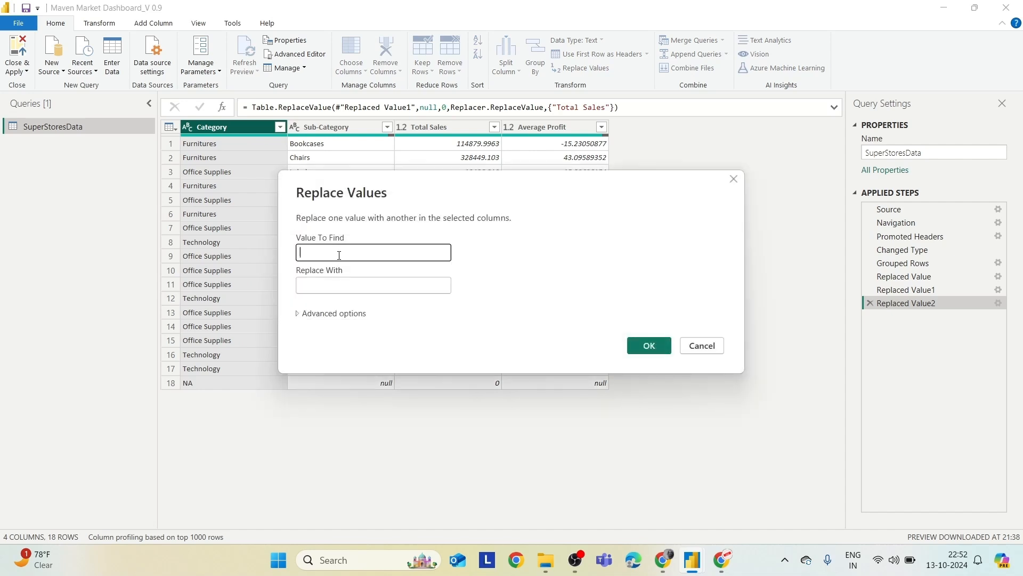
click(392, 285)
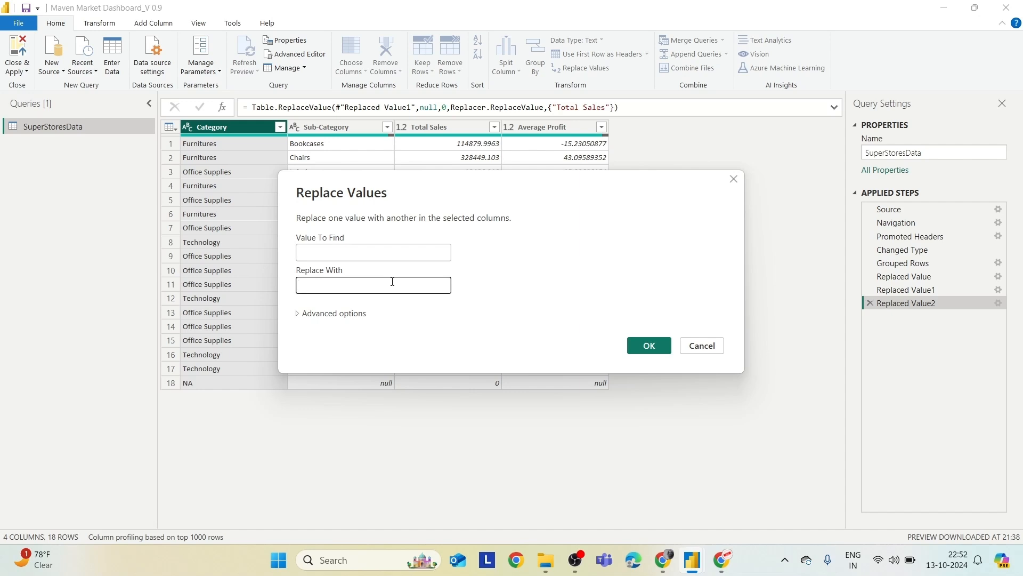
text(-)
click(649, 346)
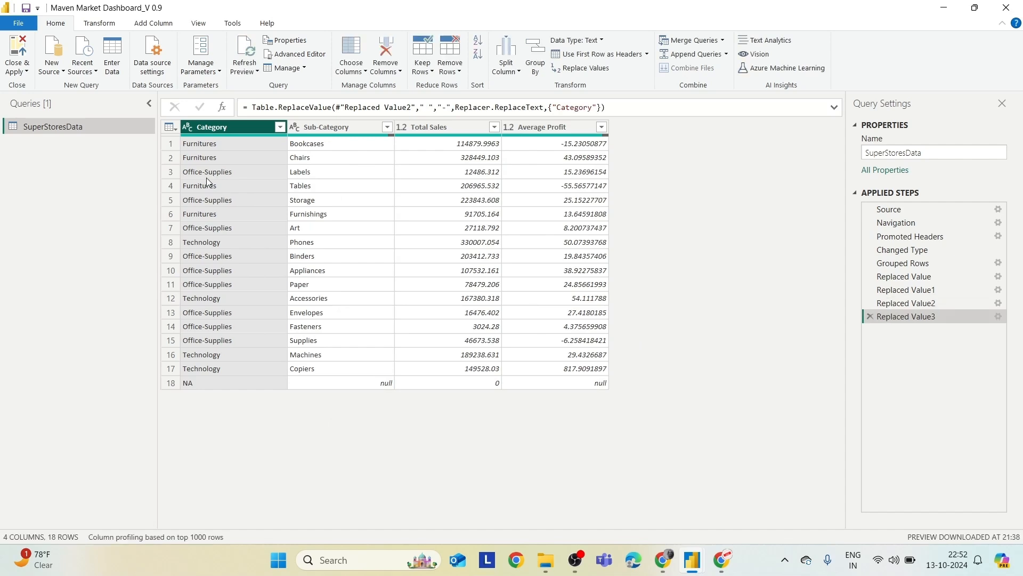